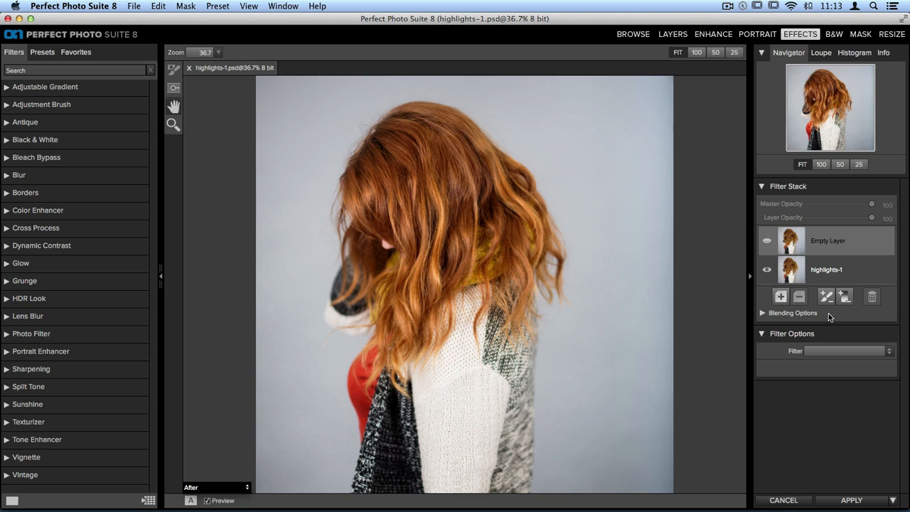
Add an Adjustment Brush layer using the Lighten preset, with warmth set to 11 and vibrance to 5.
left_click(824, 297)
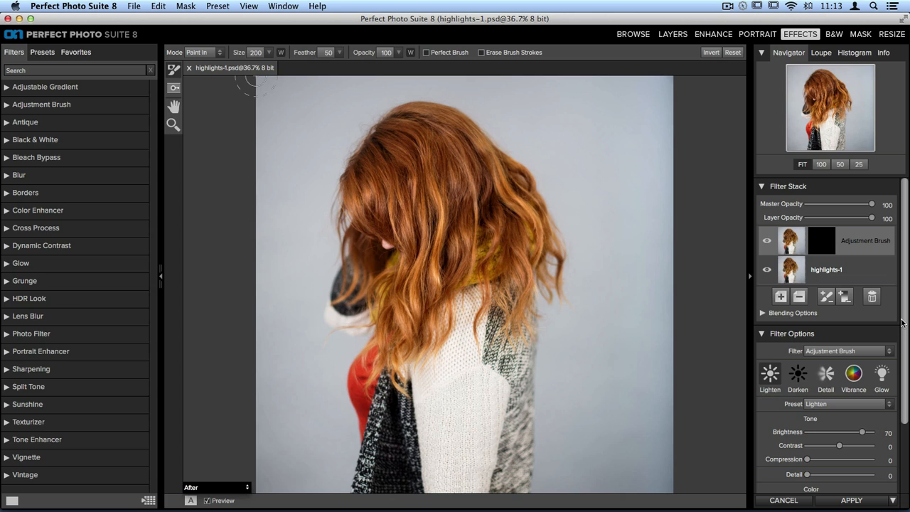
left_click_drag(903, 324, 888, 400)
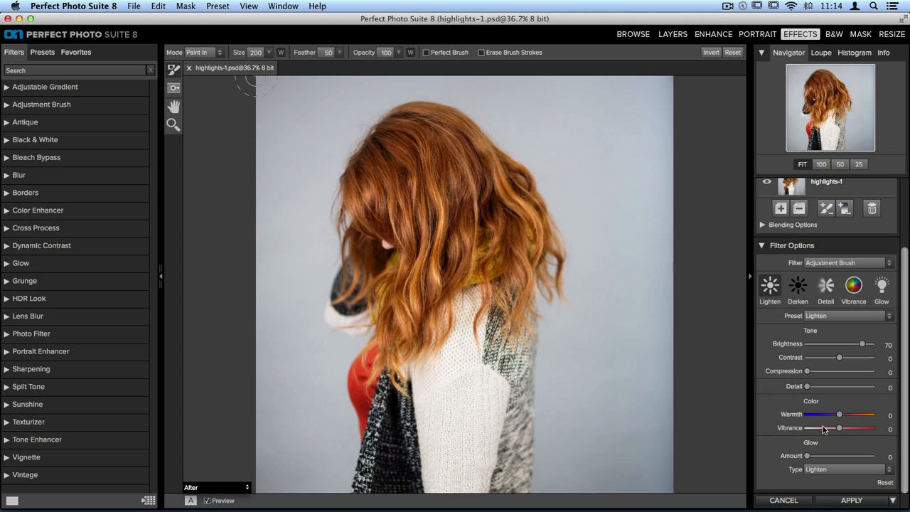
left_click_drag(841, 416, 841, 419)
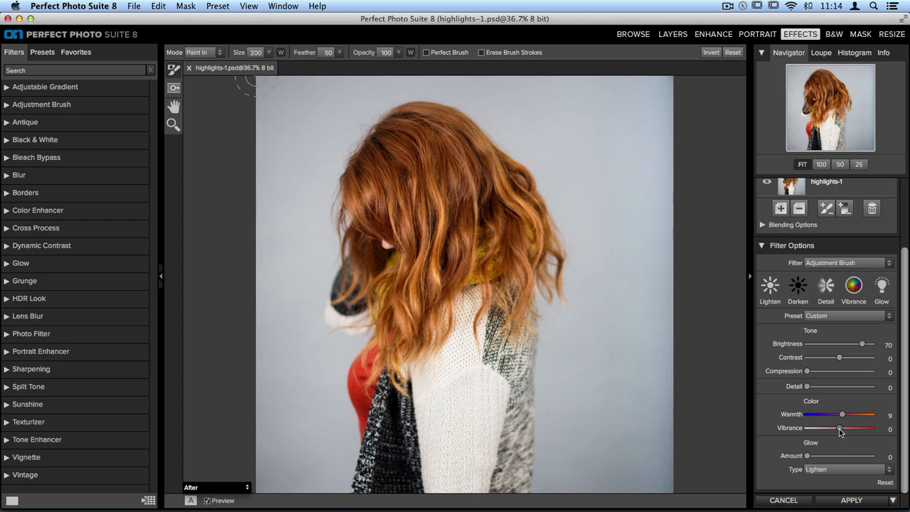
left_click_drag(840, 429, 843, 429)
left_click_drag(845, 419, 842, 419)
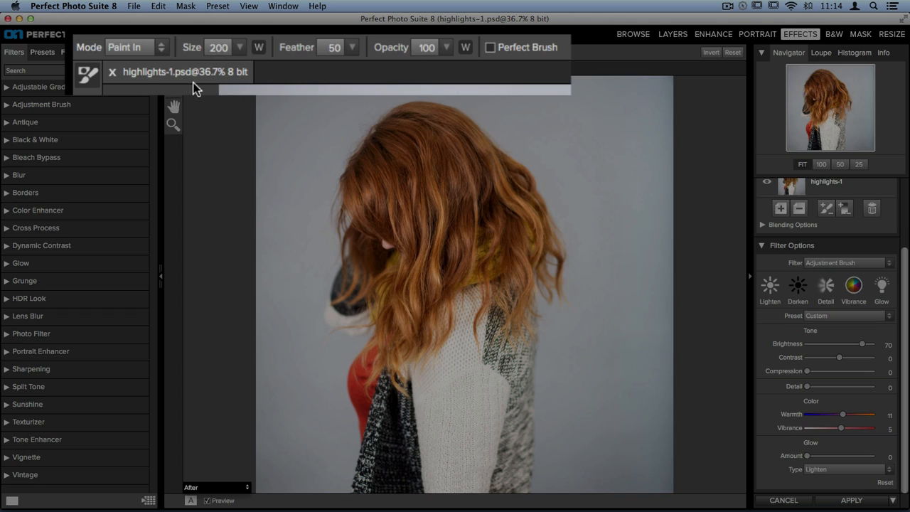
Configure the painting brush with size 40, feather 100 and opacity 30.
left_click(237, 49)
left_click_drag(189, 69, 166, 68)
left_click(235, 51)
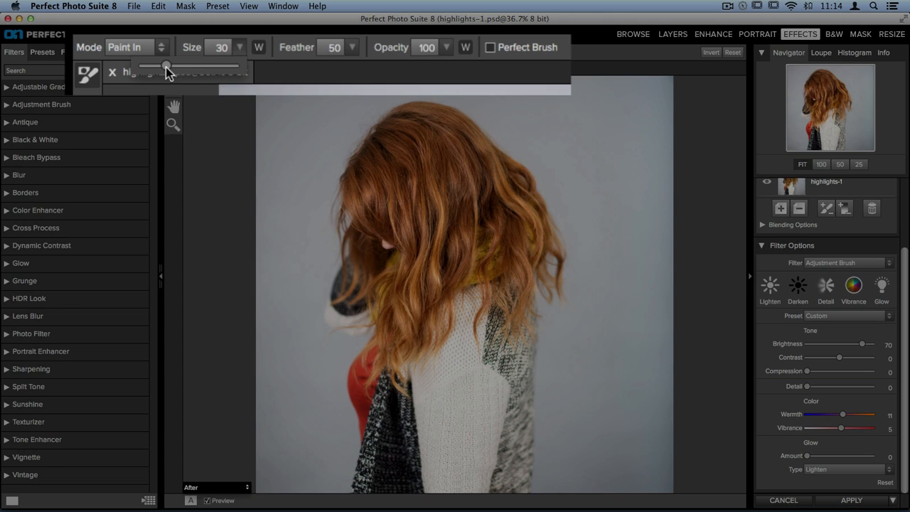
left_click_drag(170, 67, 170, 73)
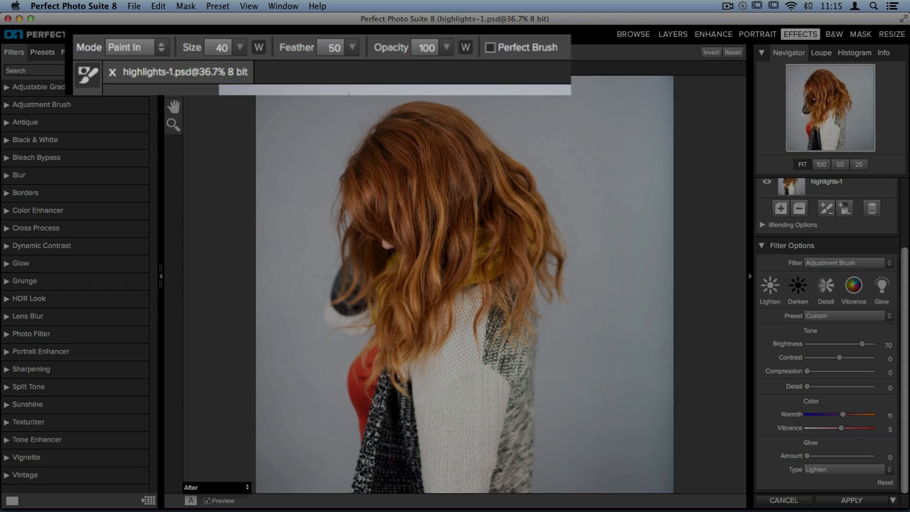
left_click(351, 48)
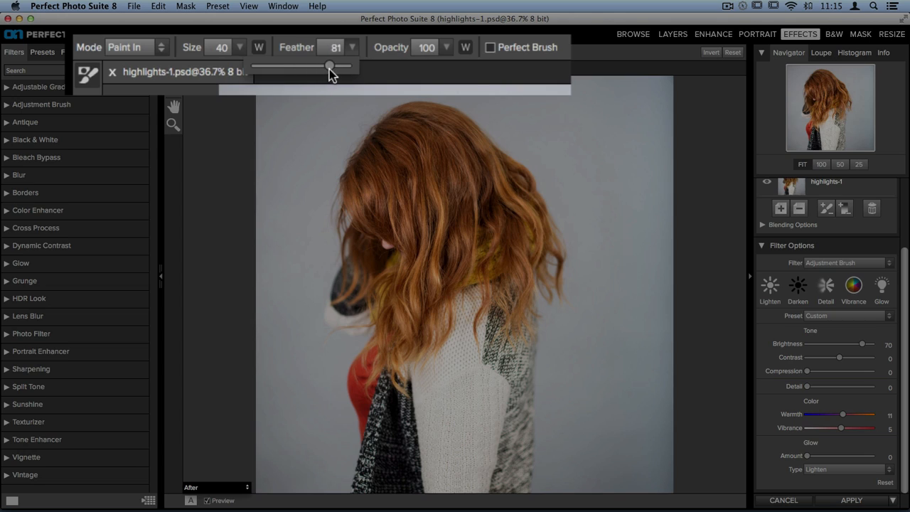
left_click(382, 75)
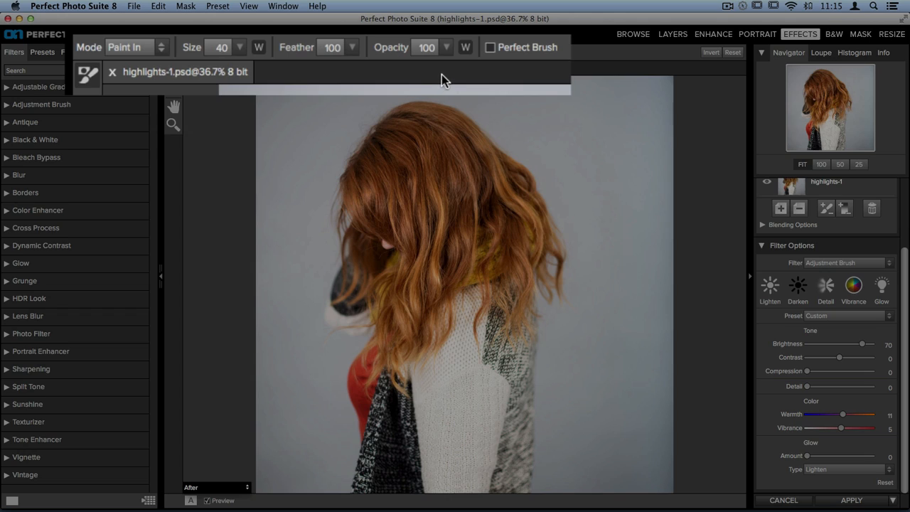
left_click(445, 48)
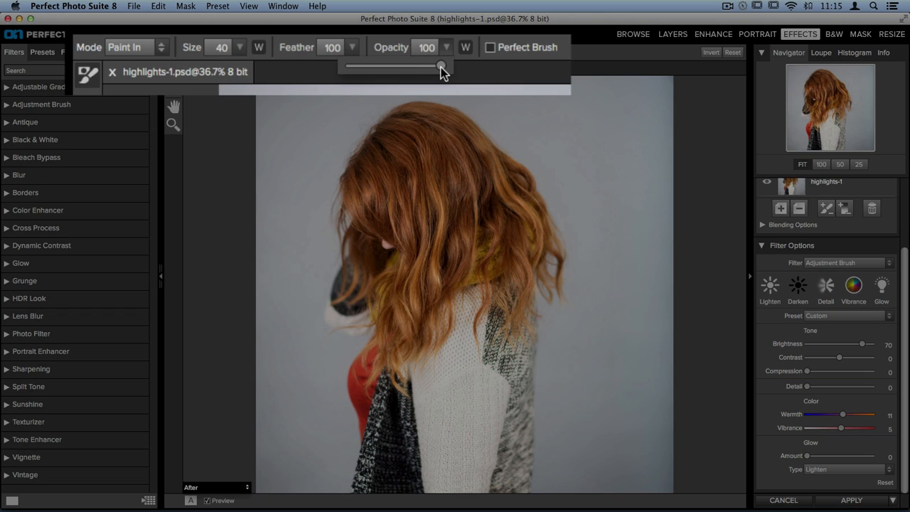
left_click_drag(442, 69, 377, 71)
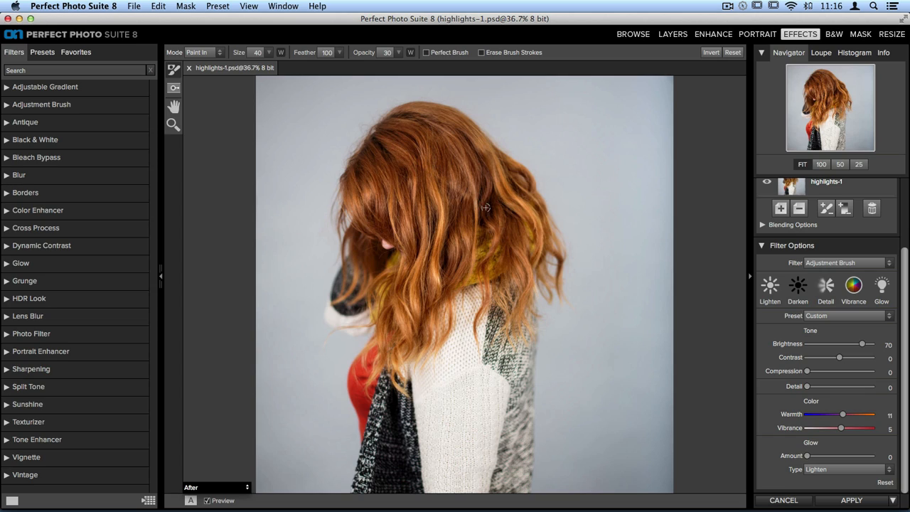
Try a lightening brush stroke on the plain background beside the hair, and undo it.
left_click_drag(553, 244, 609, 273)
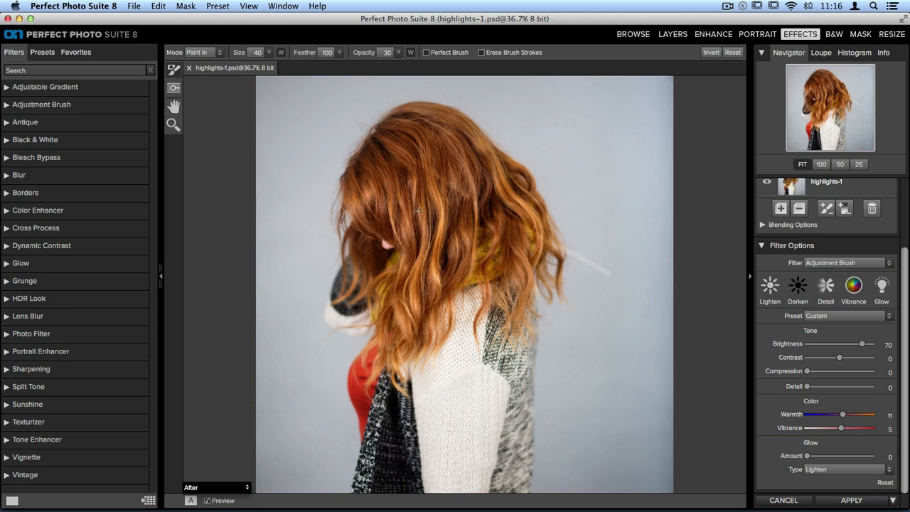
key("super+z")
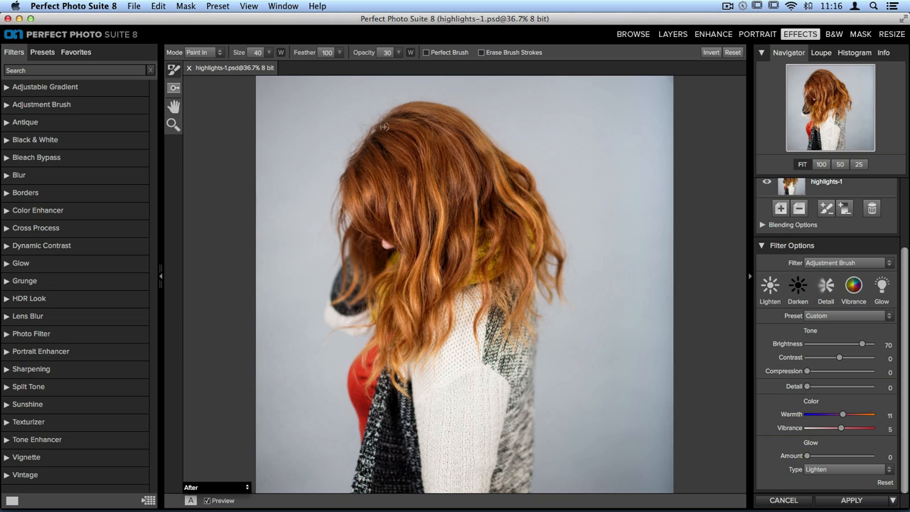
Paint lightening strokes along the hair's highlight strands, from the crown down through the waves to the ends.
mouse_move(401, 126)
left_mouse_down()
mouse_move(418, 138)
mouse_move(438, 197)
mouse_move(435, 320)
left_mouse_up()
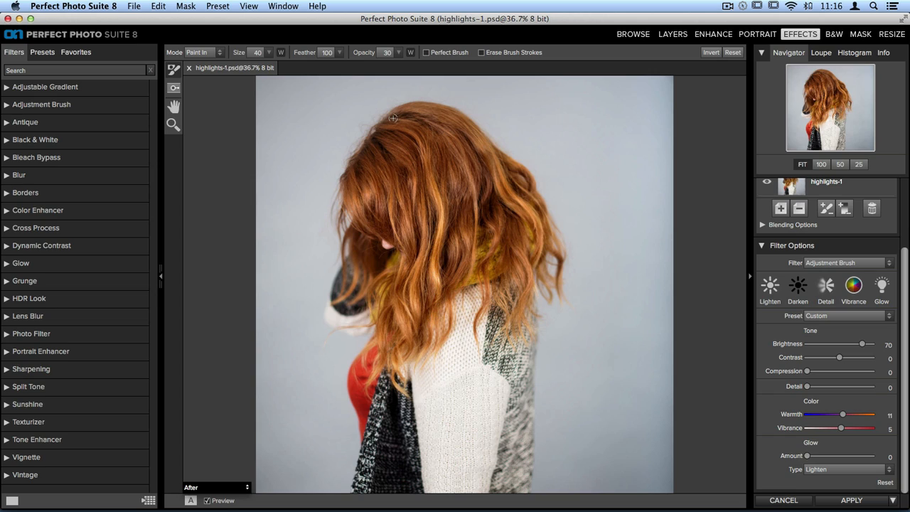
mouse_move(399, 119)
left_mouse_down()
mouse_move(427, 129)
mouse_move(458, 166)
mouse_move(476, 214)
mouse_move(467, 274)
left_mouse_up()
mouse_move(454, 161)
left_mouse_down()
mouse_move(457, 233)
mouse_move(468, 254)
mouse_move(447, 285)
left_mouse_up()
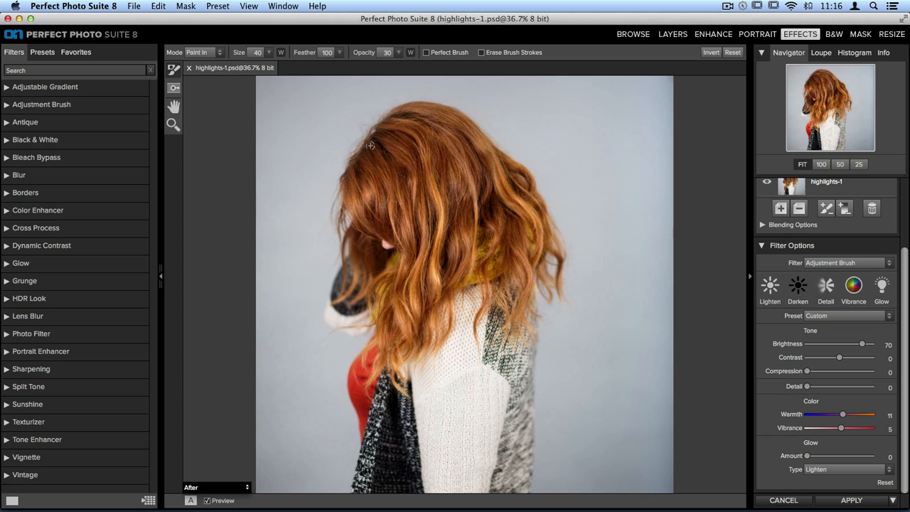
mouse_move(371, 145)
left_mouse_down()
mouse_move(396, 184)
mouse_move(394, 227)
mouse_move(411, 253)
left_mouse_up()
mouse_move(383, 139)
left_mouse_down()
mouse_move(418, 189)
mouse_move(415, 254)
left_mouse_up()
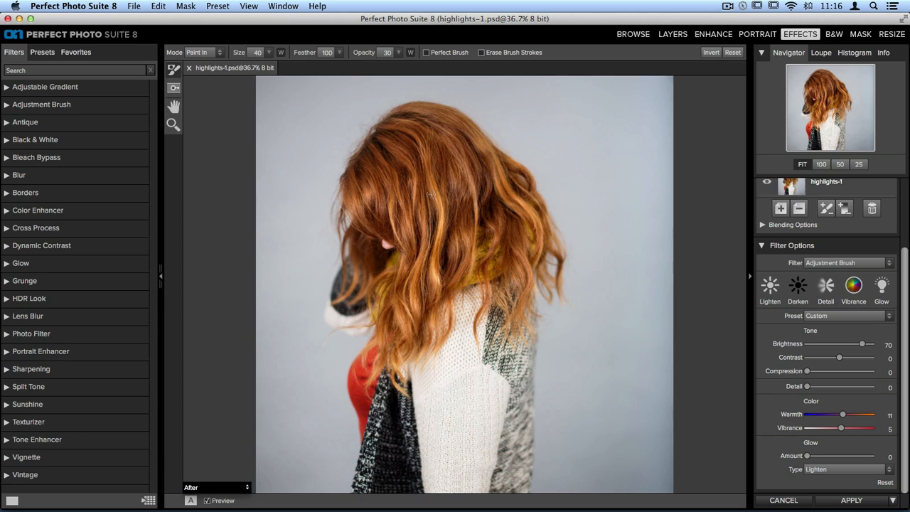
left_click_drag(421, 189, 421, 326)
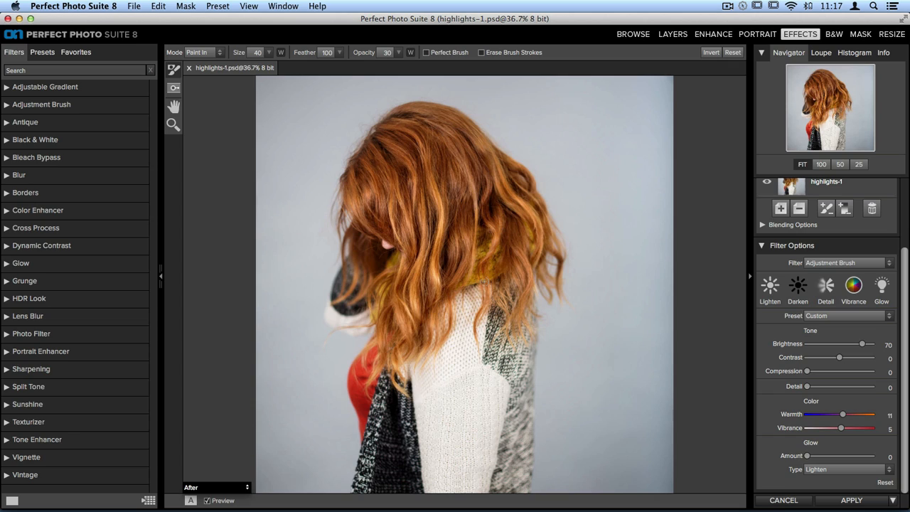
mouse_move(520, 247)
left_mouse_down()
mouse_move(536, 280)
mouse_move(519, 304)
mouse_move(528, 326)
mouse_move(520, 257)
left_mouse_up()
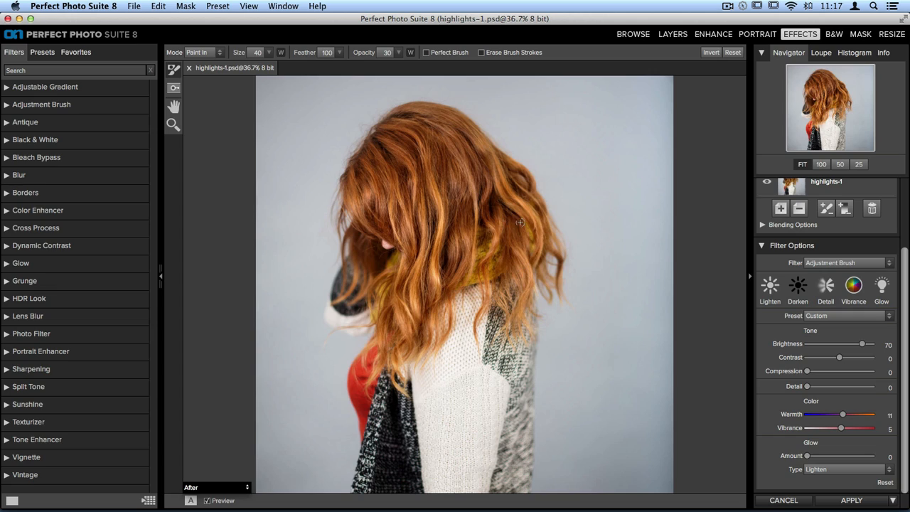
left_click_drag(520, 223, 526, 256)
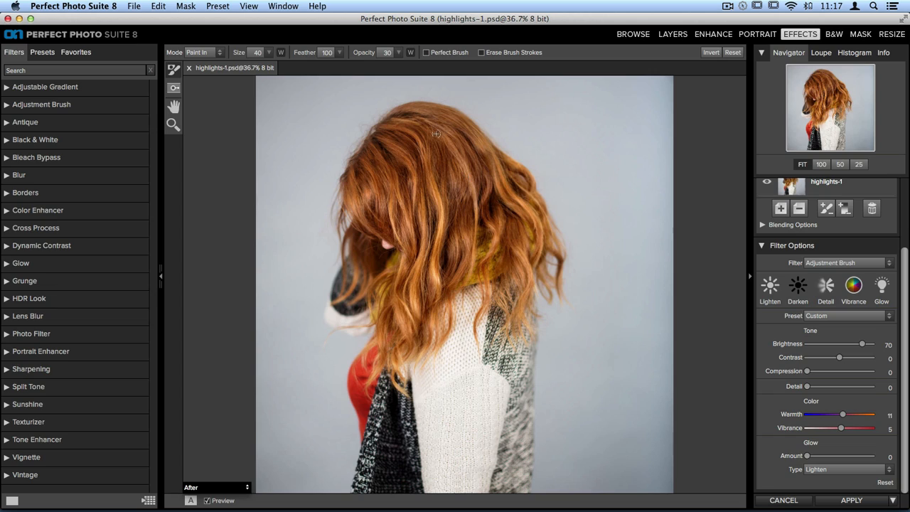
mouse_move(436, 133)
left_mouse_down()
mouse_move(449, 167)
mouse_move(446, 205)
left_mouse_up()
mouse_move(450, 159)
left_mouse_down()
mouse_move(464, 193)
mouse_move(464, 171)
mouse_move(465, 197)
mouse_move(458, 183)
mouse_move(462, 206)
mouse_move(465, 196)
mouse_move(442, 282)
left_mouse_up()
left_click_drag(400, 190, 415, 228)
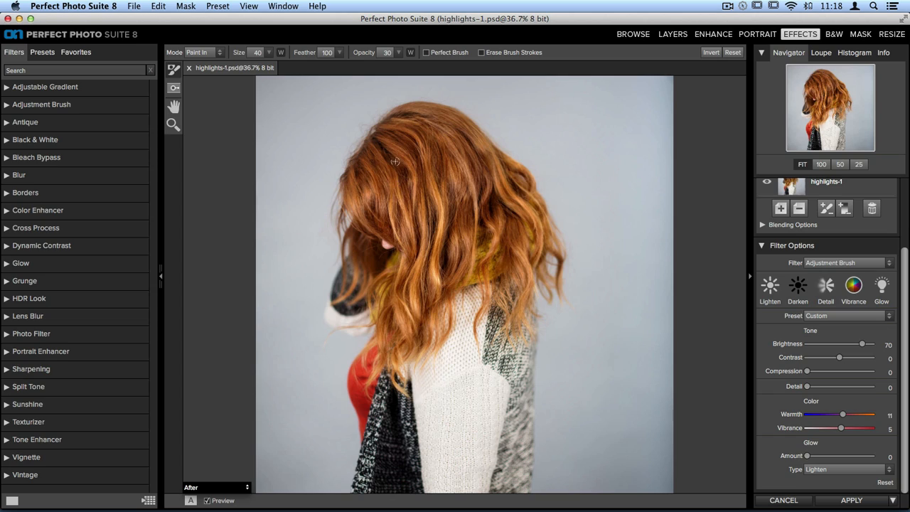
mouse_move(394, 153)
left_mouse_down()
mouse_move(419, 193)
mouse_move(421, 244)
mouse_move(406, 275)
mouse_move(407, 253)
mouse_move(398, 302)
mouse_move(408, 335)
mouse_move(392, 305)
mouse_move(368, 380)
left_mouse_up()
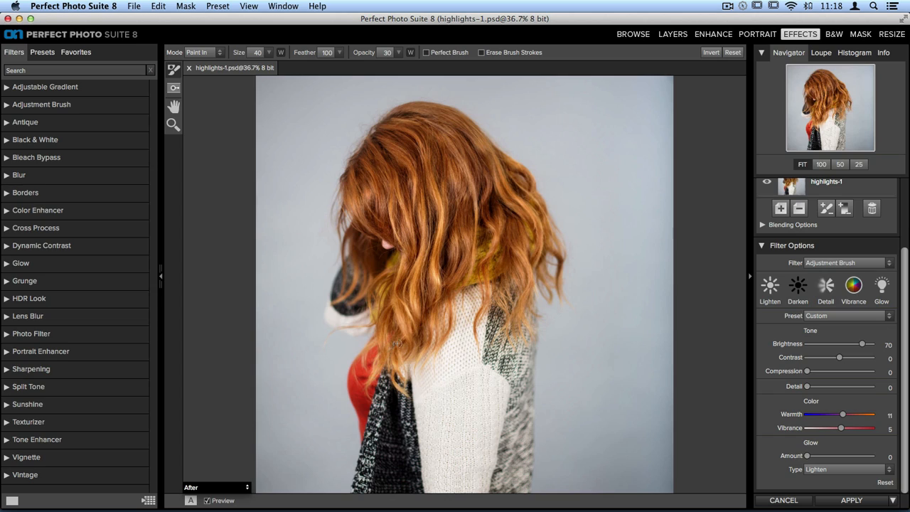
left_click_drag(397, 344, 398, 361)
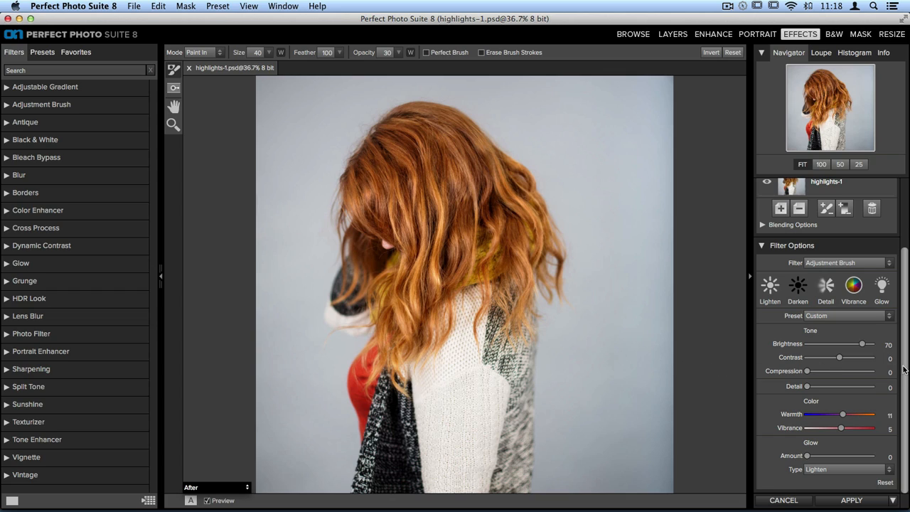
Add a second Adjustment Brush layer for darkening, with brightness set to -54 and vibrance to -5.
scroll(904, 370, "up", 5)
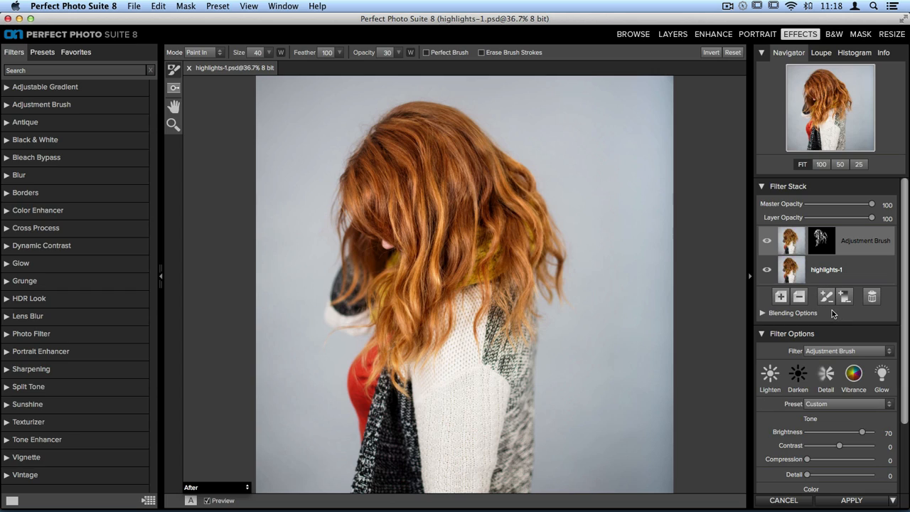
left_click(828, 297)
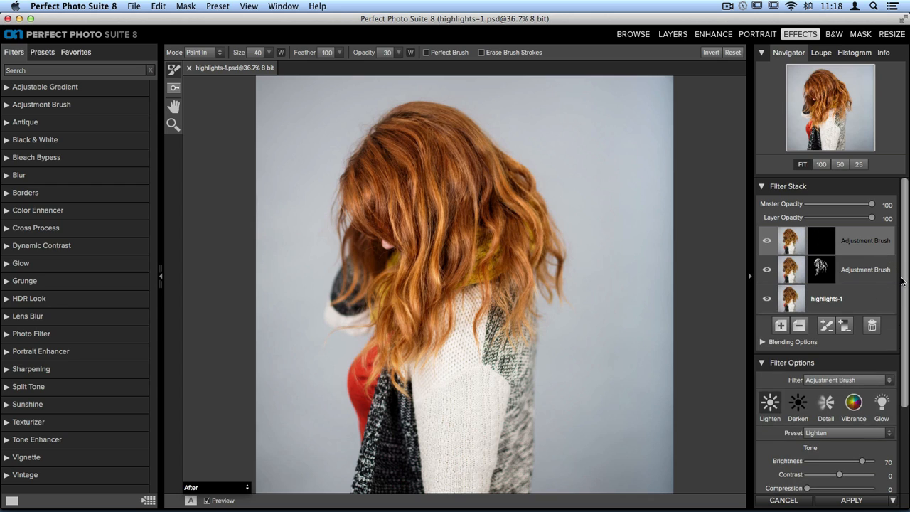
left_click_drag(903, 279, 899, 374)
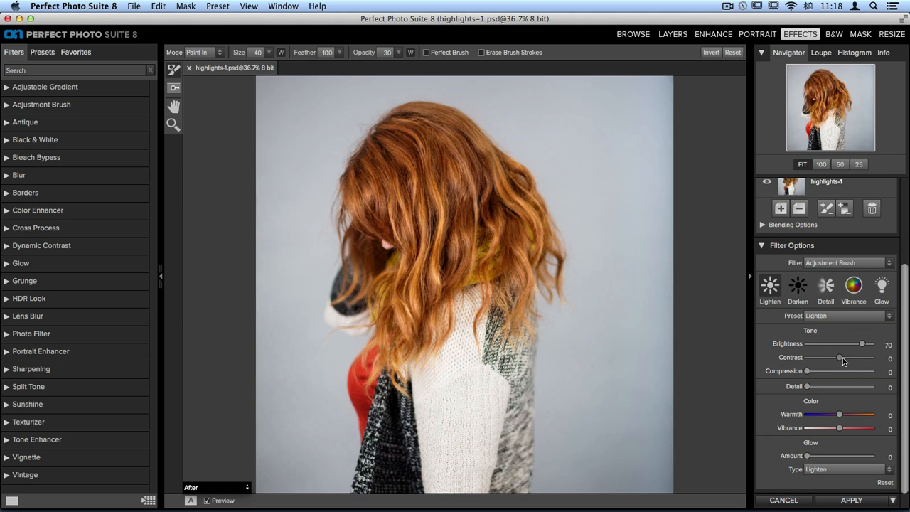
left_click_drag(864, 347, 822, 348)
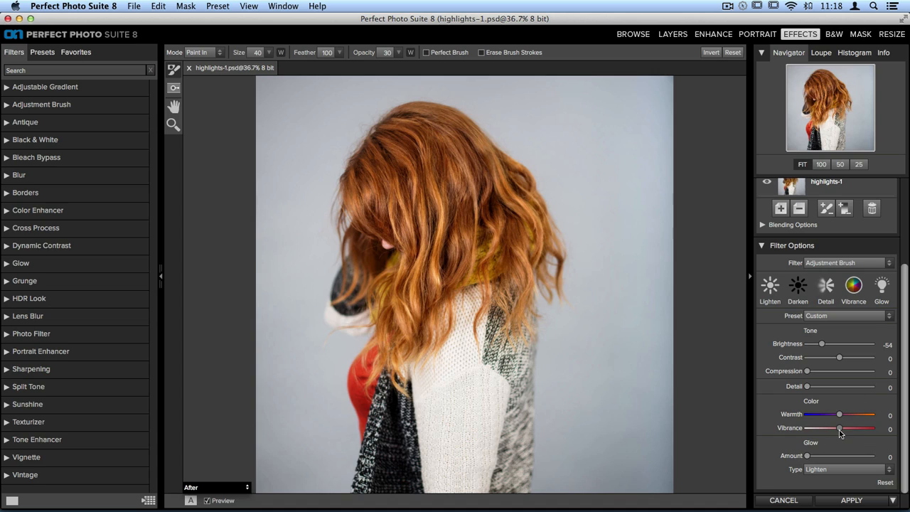
left_click_drag(840, 430, 838, 433)
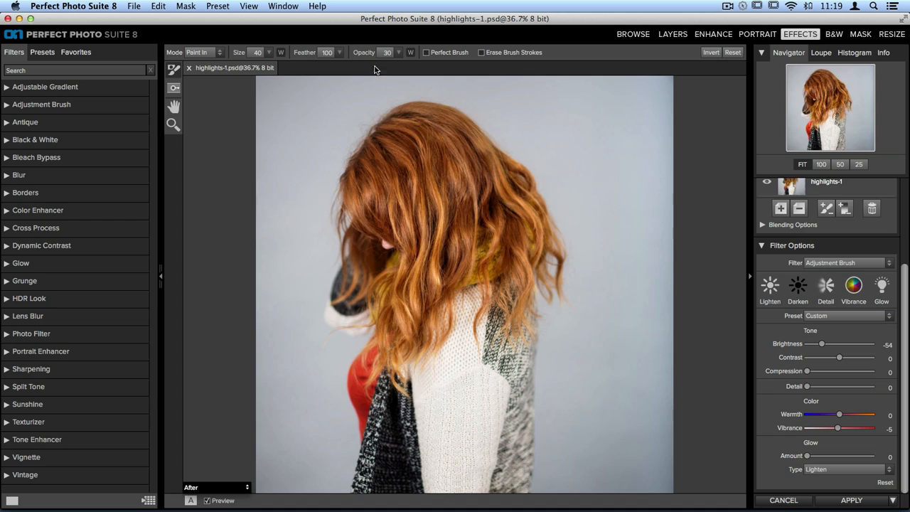
Lower the brush opacity to 24 and paint the darkening adjustment down the front strands of the hair.
left_click(397, 57)
left_click_drag(353, 65, 352, 64)
mouse_move(379, 130)
left_mouse_down()
mouse_move(345, 189)
mouse_move(355, 168)
mouse_move(373, 223)
mouse_move(369, 206)
mouse_move(392, 233)
mouse_move(389, 252)
mouse_move(363, 230)
mouse_move(372, 286)
mouse_move(362, 297)
mouse_move(363, 244)
mouse_move(357, 230)
mouse_move(355, 255)
mouse_move(352, 230)
mouse_move(344, 242)
mouse_move(353, 229)
mouse_move(376, 269)
mouse_move(365, 245)
mouse_move(356, 253)
mouse_move(366, 240)
mouse_move(375, 271)
mouse_move(415, 278)
mouse_move(393, 270)
mouse_move(377, 309)
left_mouse_up()
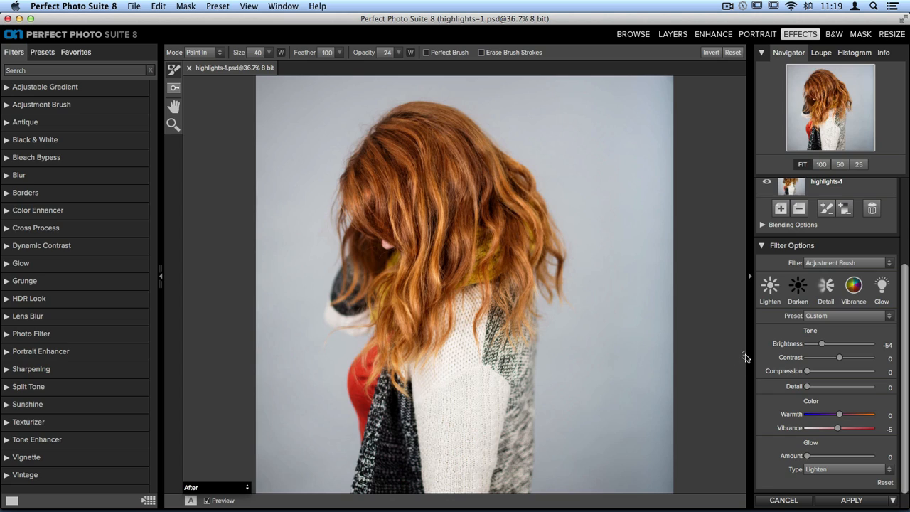
Toggle the preview off and on to compare the hair before and after the adjustments.
key("super+p")
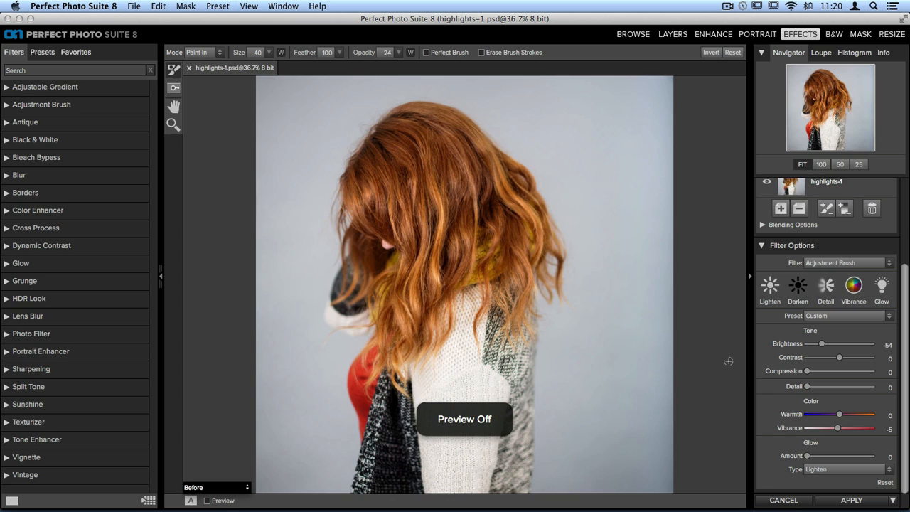
key("super+p")
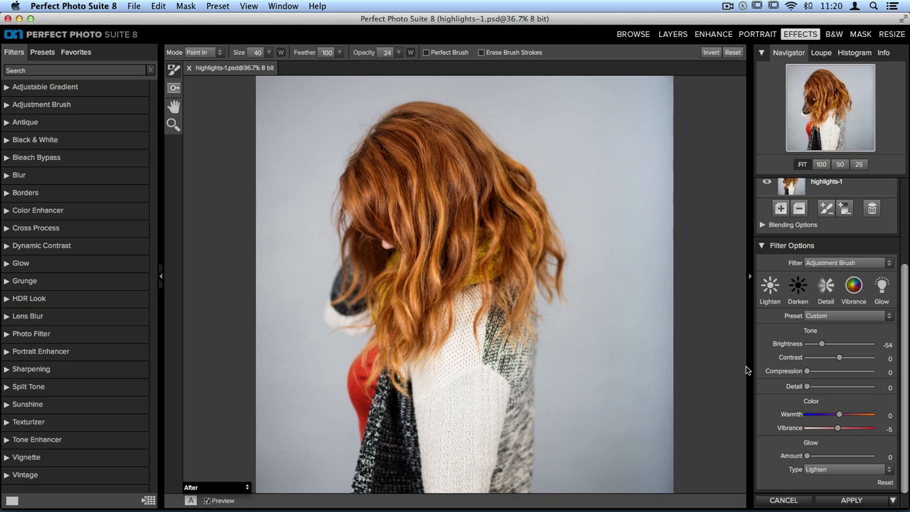